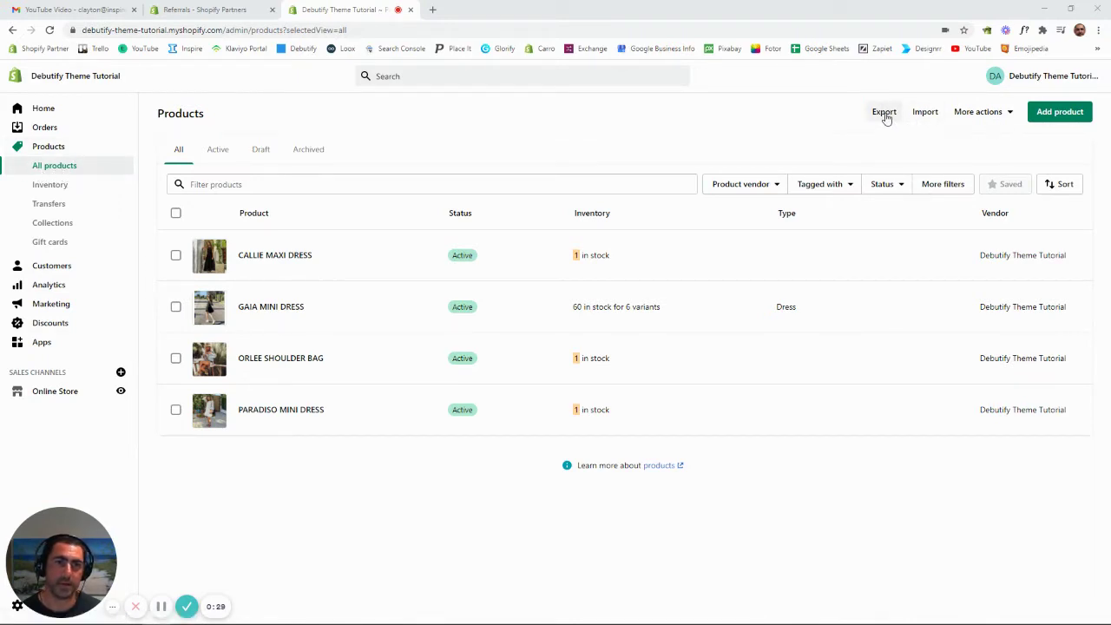
# Step: Export all products as a CSV for Excel, Numbers, or other spreadsheet programs
pyautogui.click(884, 113)
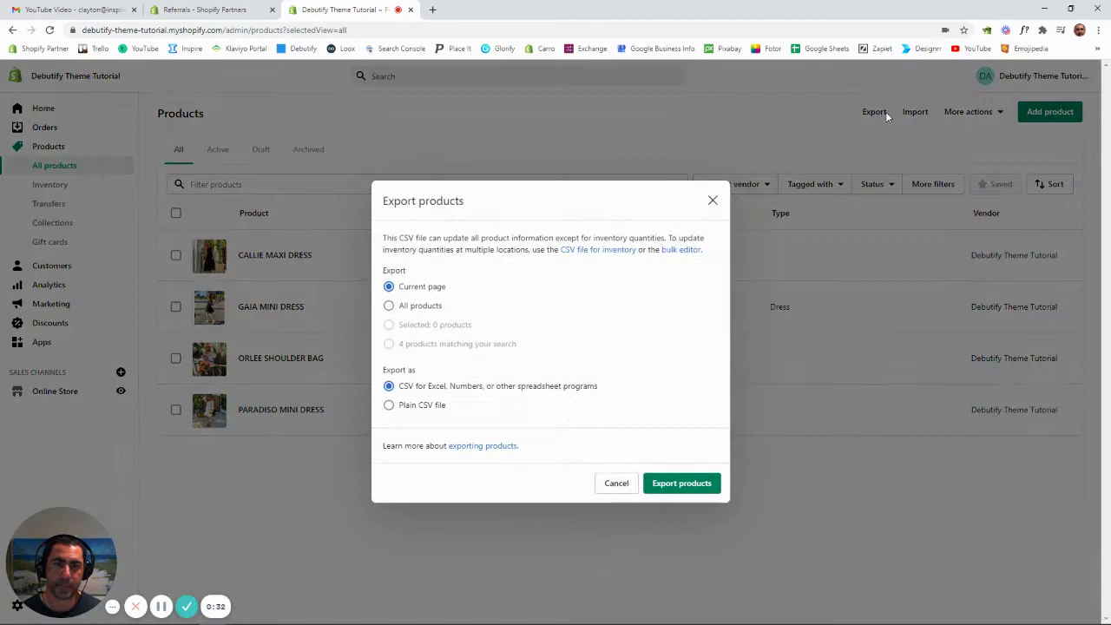
pyautogui.click(419, 308)
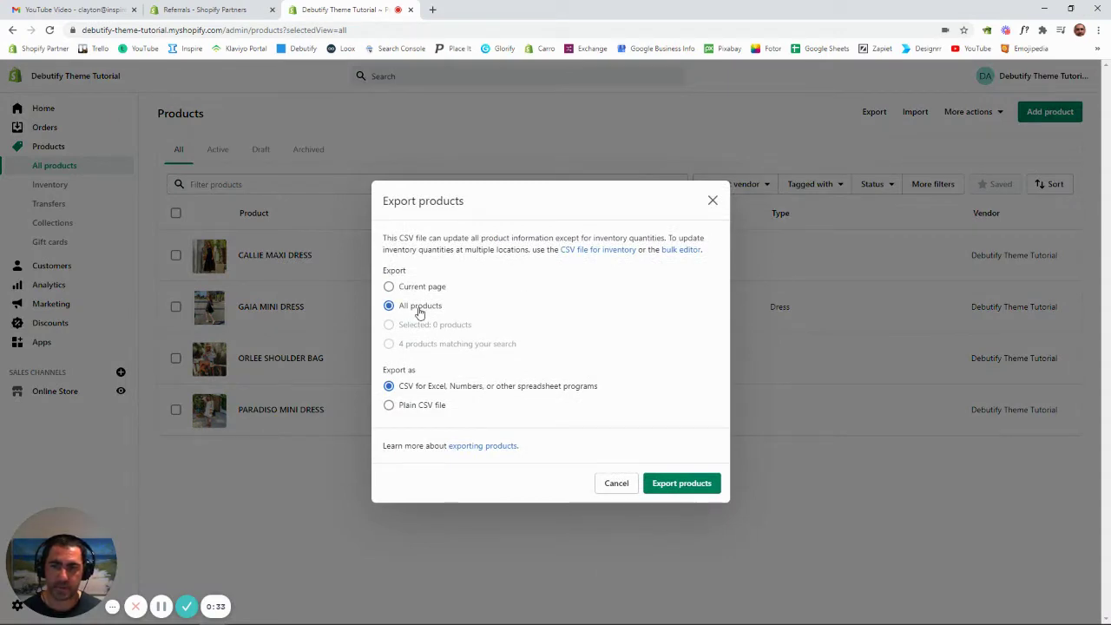
pyautogui.click(672, 488)
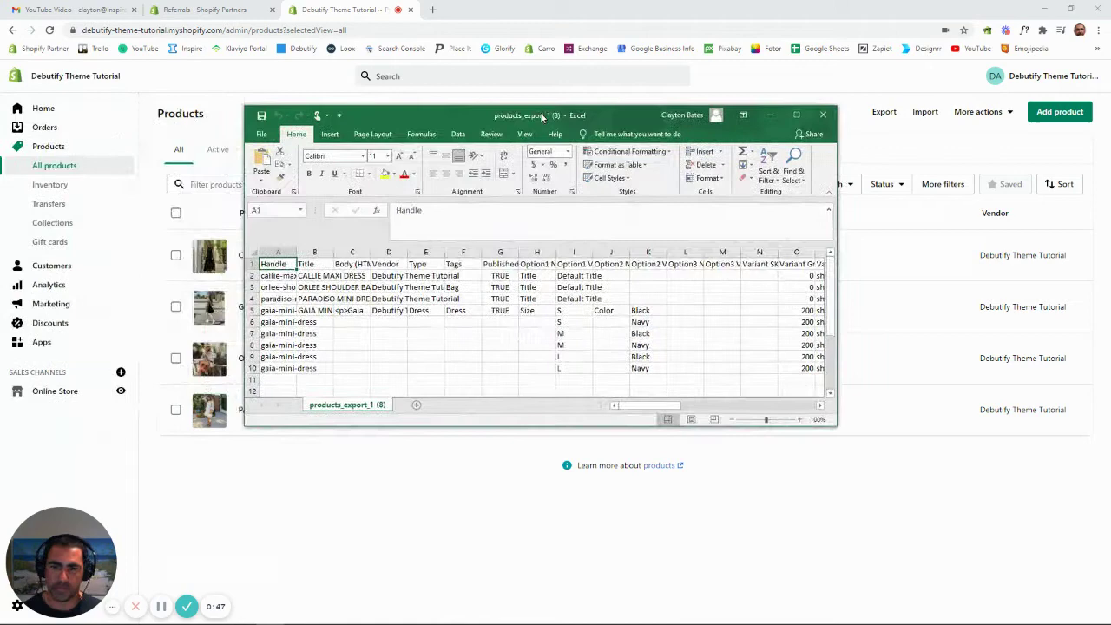
# Step: Maximize the exported products spreadsheet in Excel and auto-fit all column widths to their contents
pyautogui.click(805, 116)
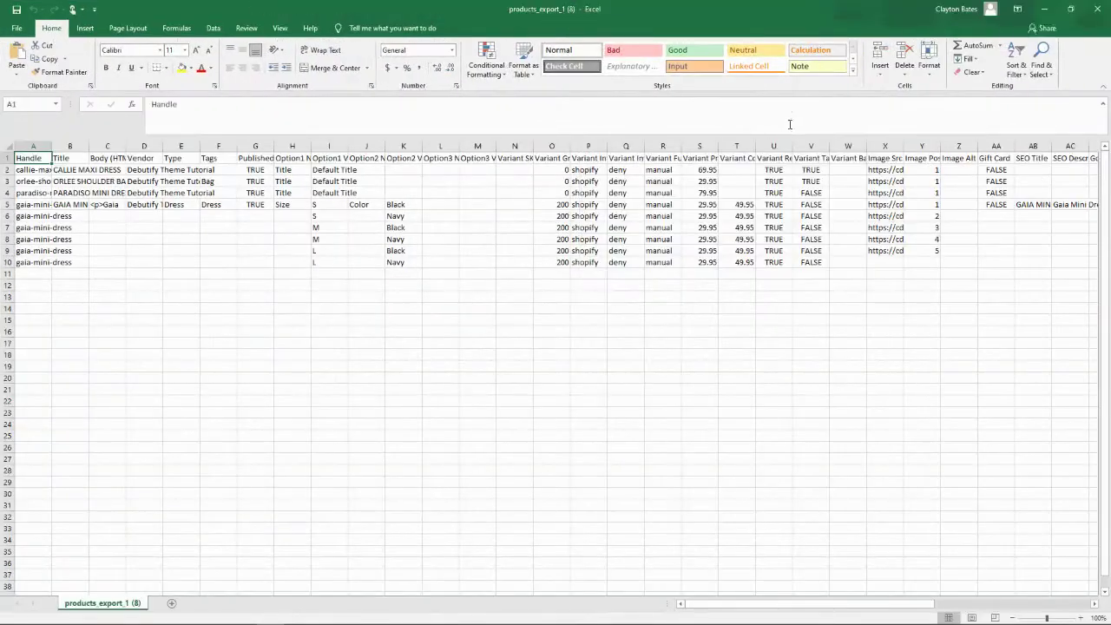
pyautogui.click(10, 145)
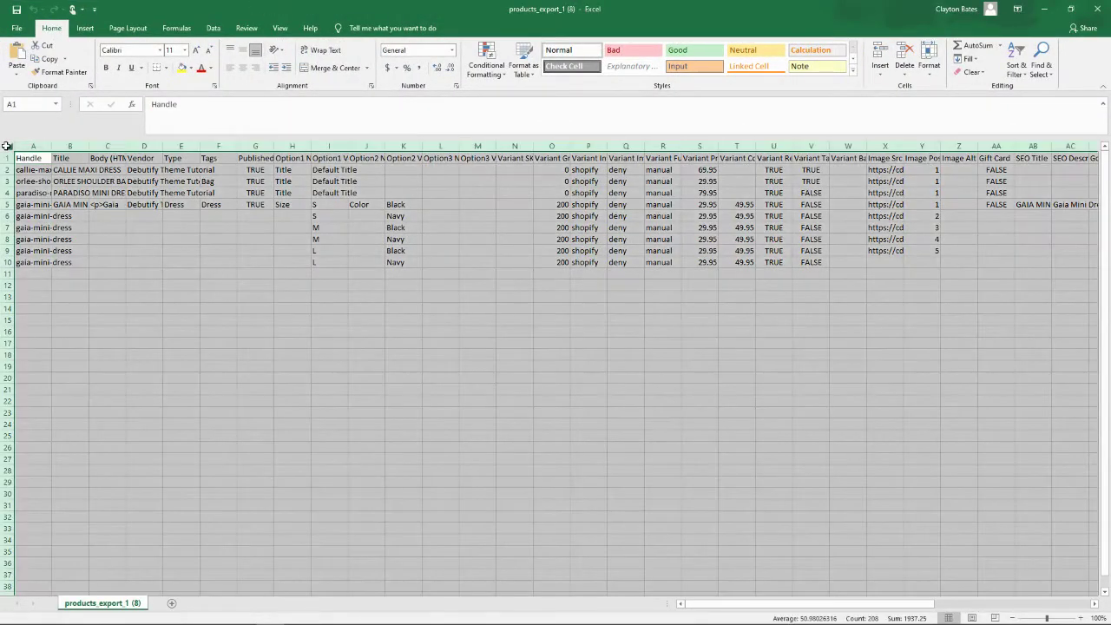
pyautogui.doubleClick(51, 145)
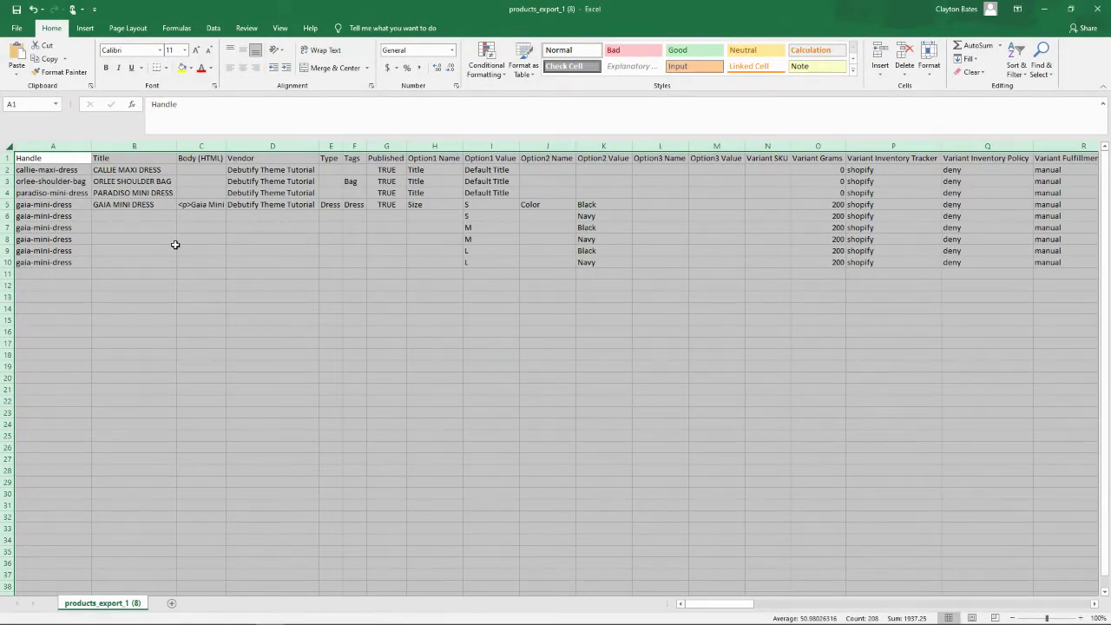
pyautogui.click(117, 170)
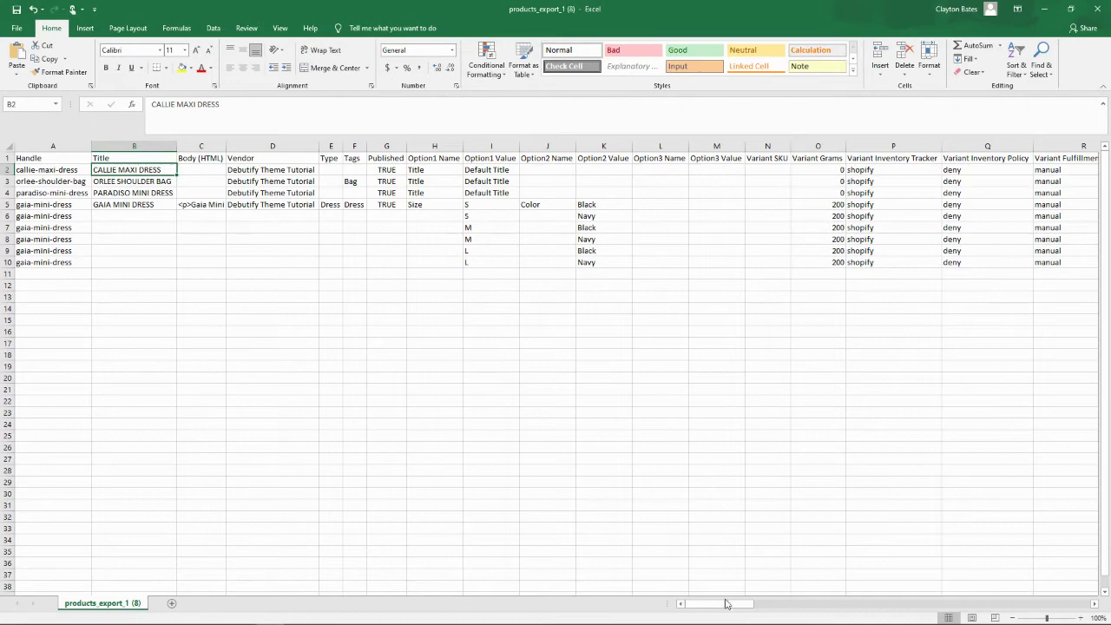
# Step: Change the Variant Price of CALLIE MAXI DRESS in cell S2 to 59.95
pyautogui.moveTo(725, 603); pyautogui.dragTo(813, 604)
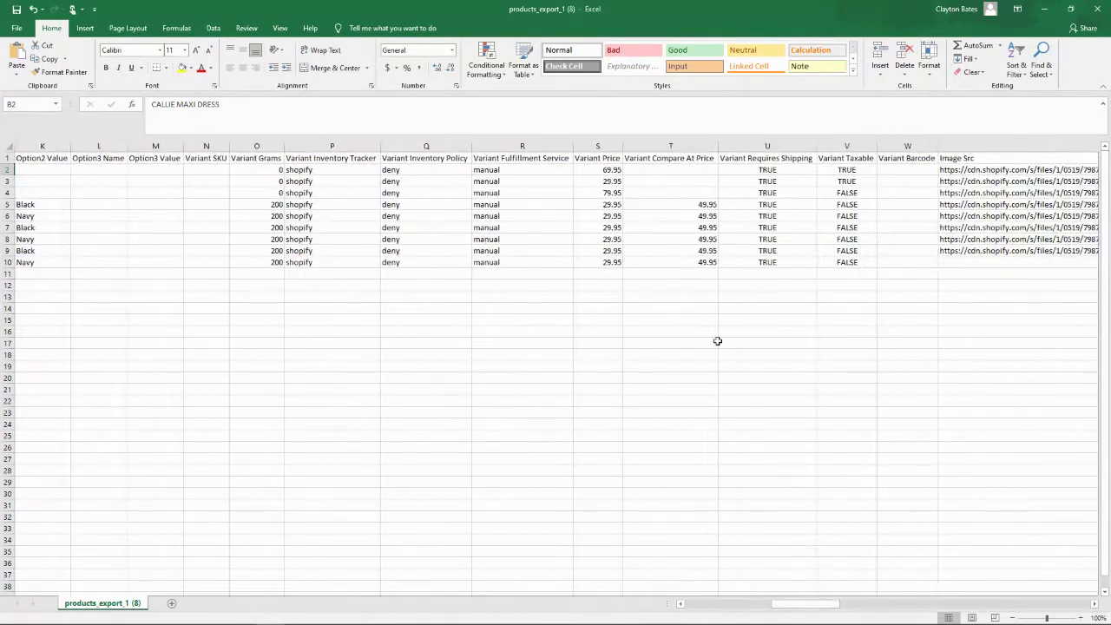
pyautogui.click(606, 169)
pyautogui.doubleClick(607, 169)
pyautogui.press('BackSpace')
pyautogui.write('5')
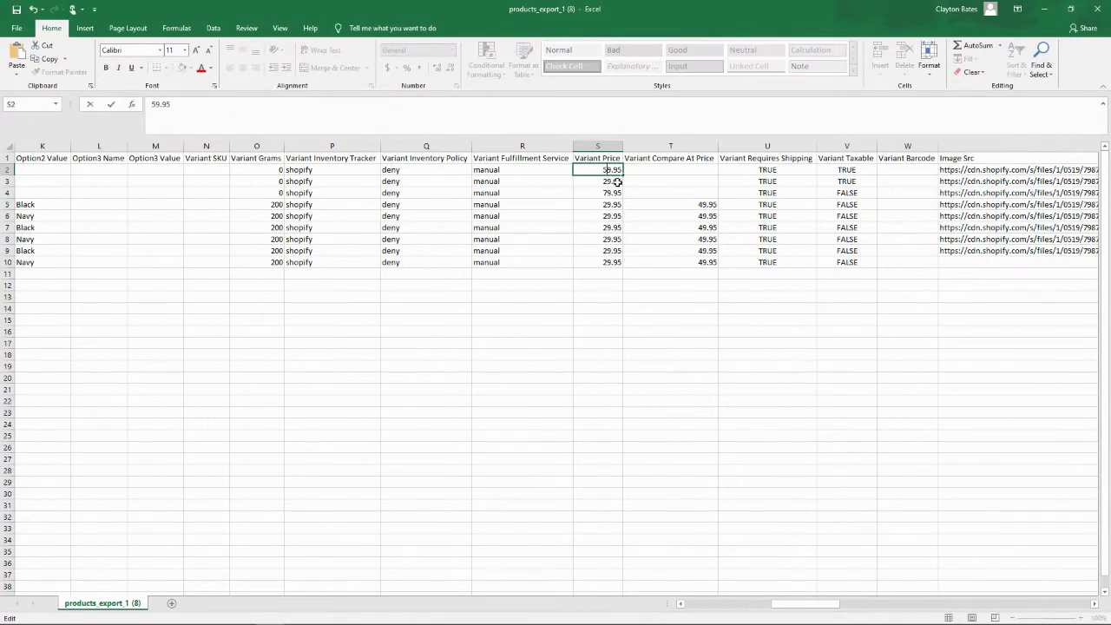
# Step: Change the Variant Price of ORLEE SHOULDER BAG in cell S3 to 19.95
pyautogui.click(606, 180)
pyautogui.doubleClick(606, 181)
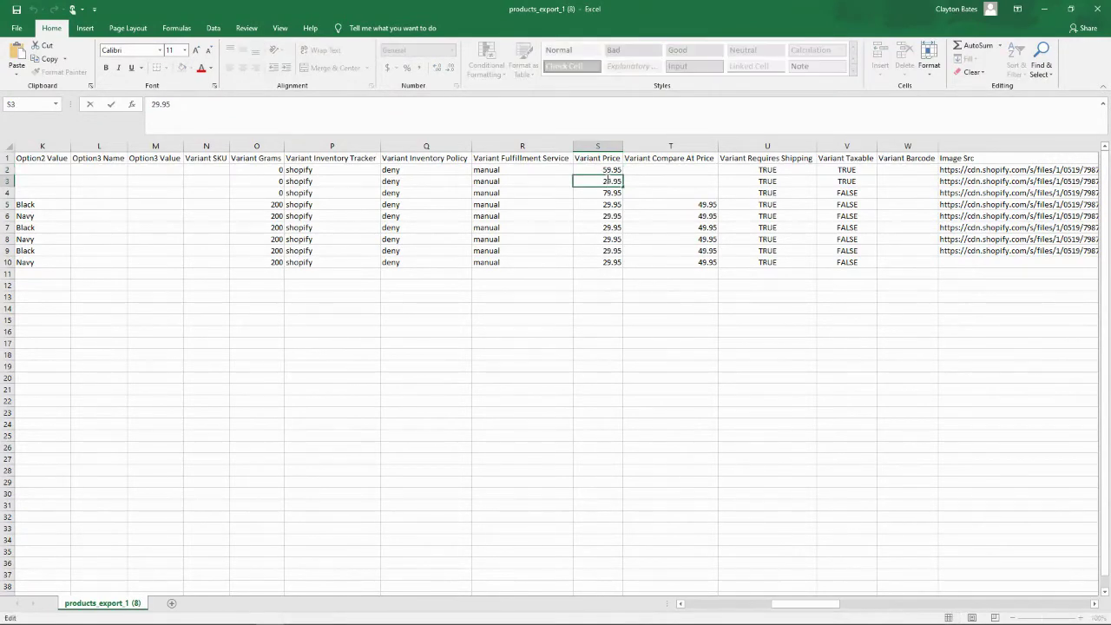
pyautogui.press('BackSpace')
pyautogui.write('1')
pyautogui.click(610, 285)
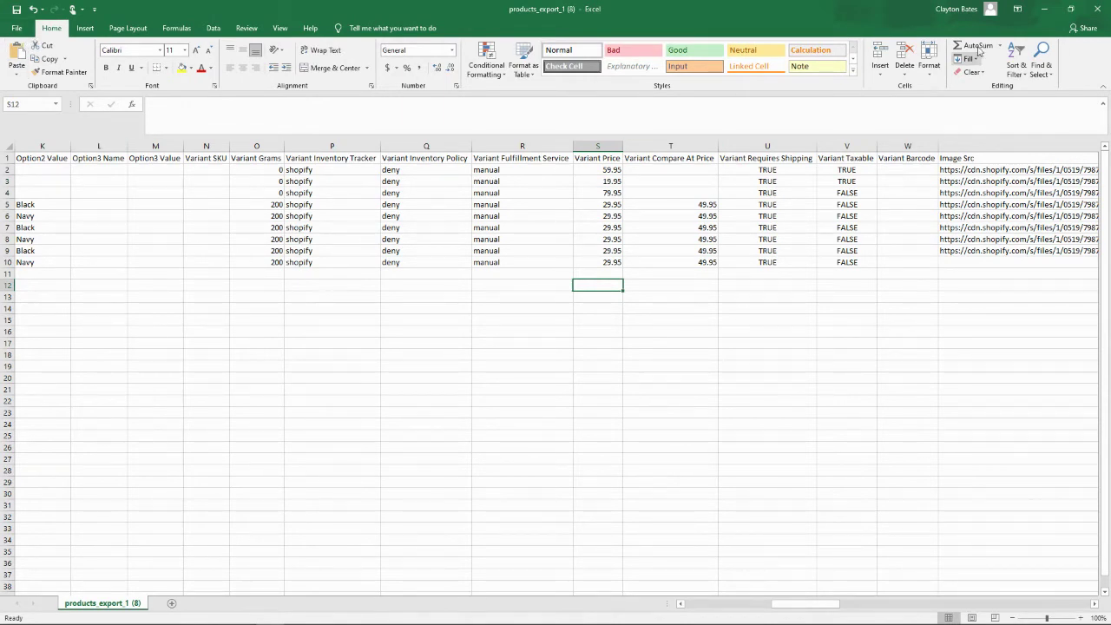
# Step: Switch back to the Shopify admin and view the options for importing products by CSV without uploading a file
pyautogui.click(1044, 9)
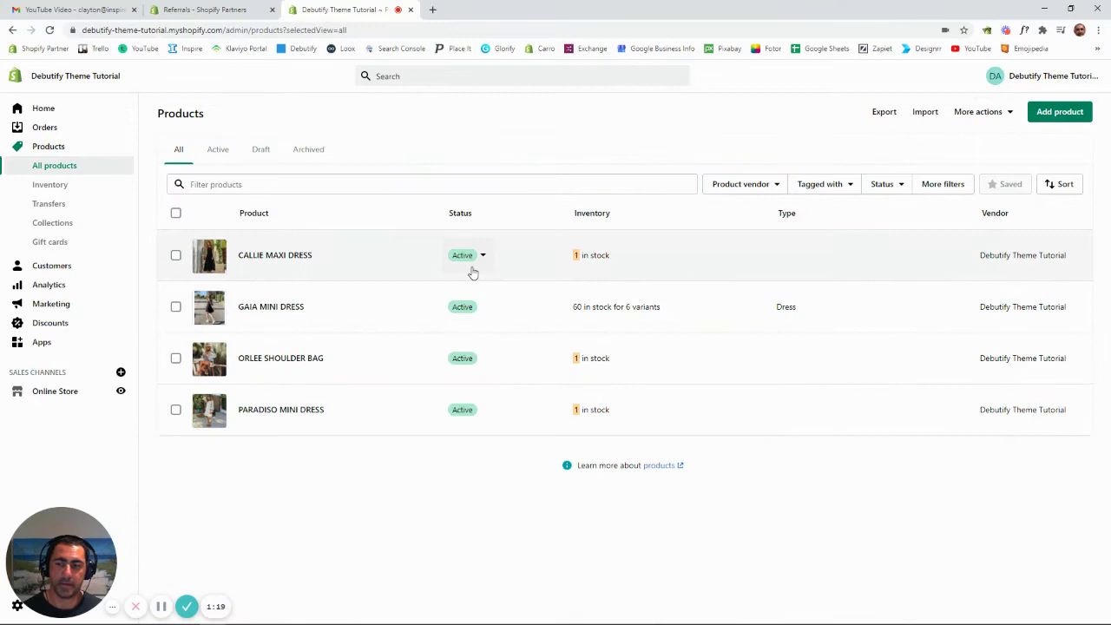
pyautogui.click(926, 113)
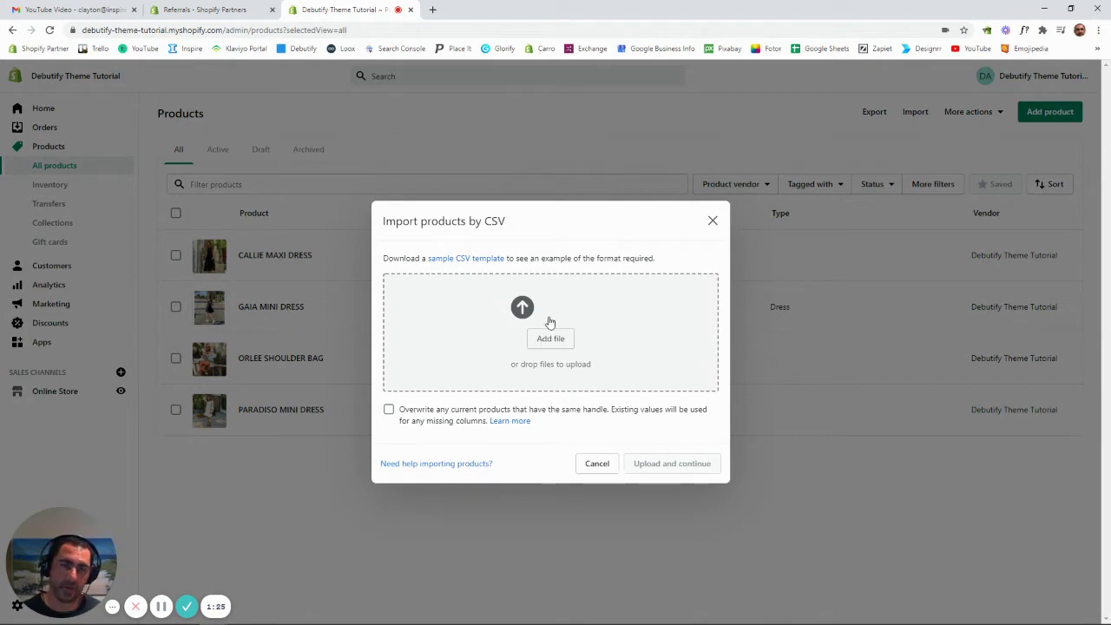
pyautogui.click(711, 222)
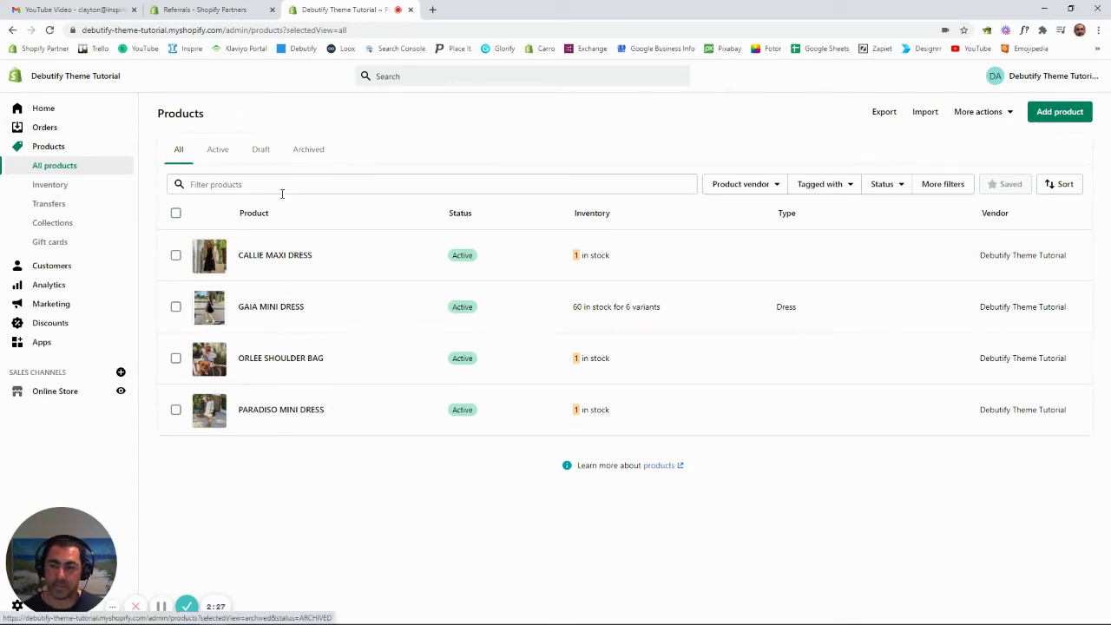
# Step: Open all four products in the bulk editor and add the Availability field
pyautogui.click(175, 214)
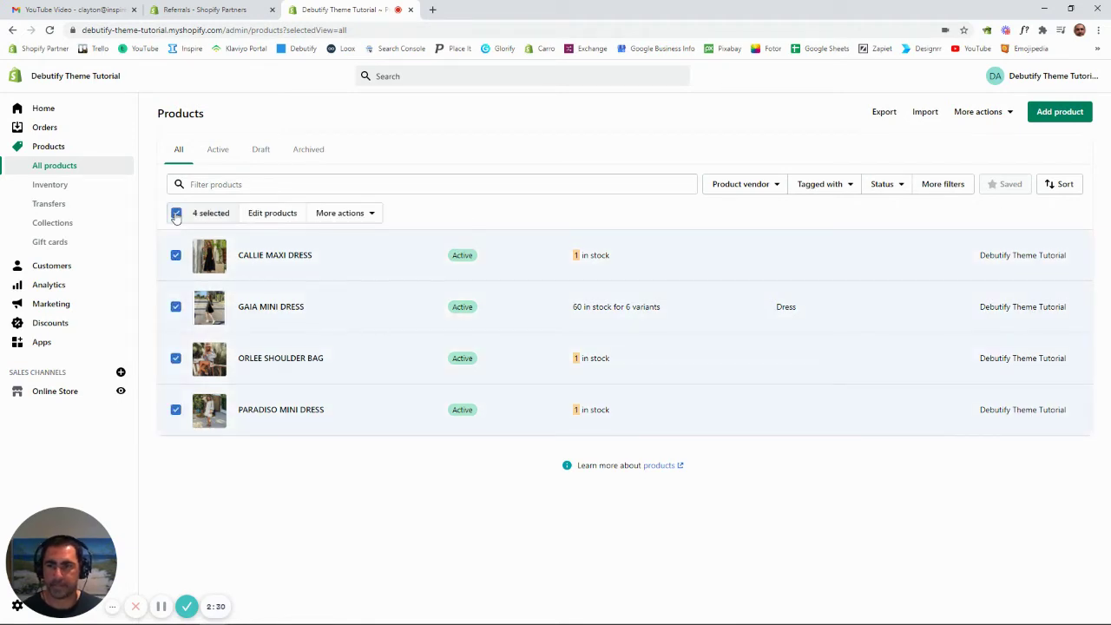
pyautogui.click(272, 216)
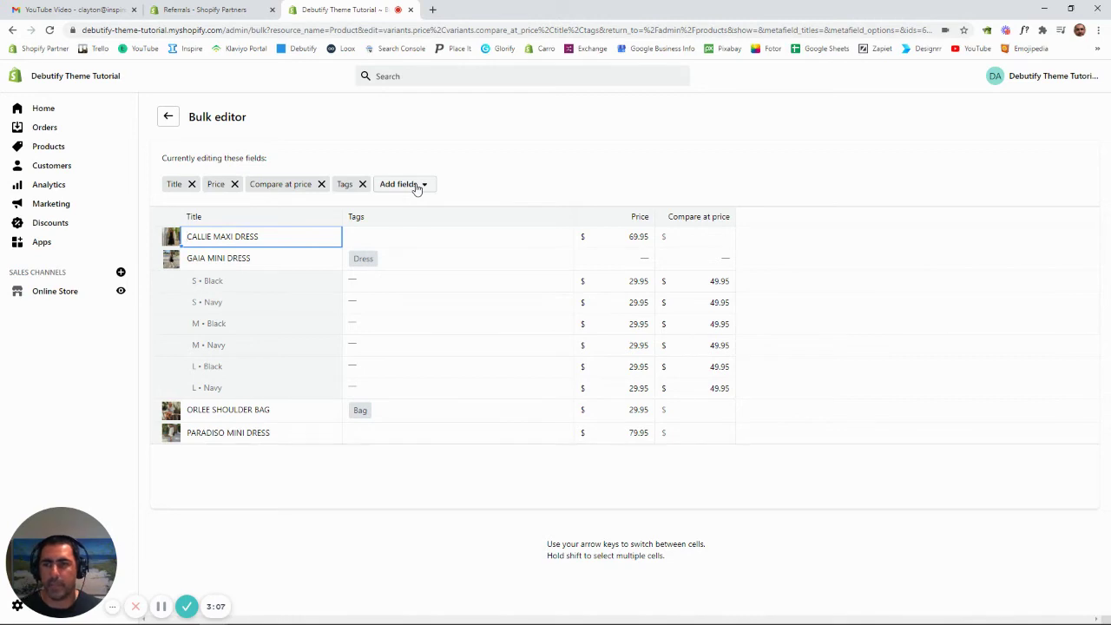
pyautogui.click(416, 186)
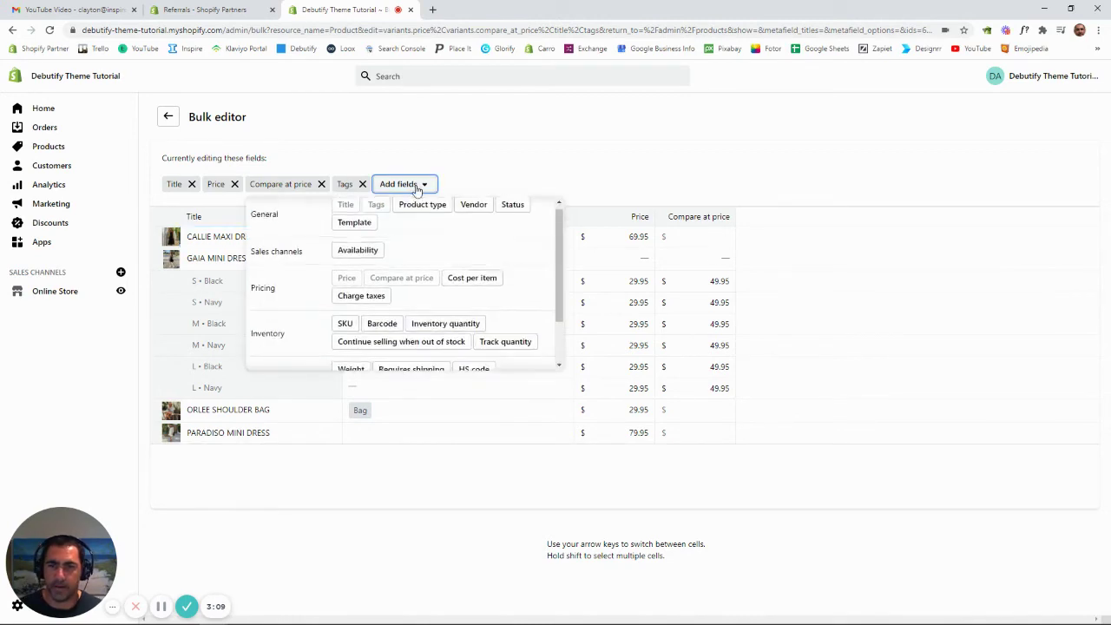
pyautogui.scroll(-1, 434, 241)
pyautogui.scroll(1, 429, 241)
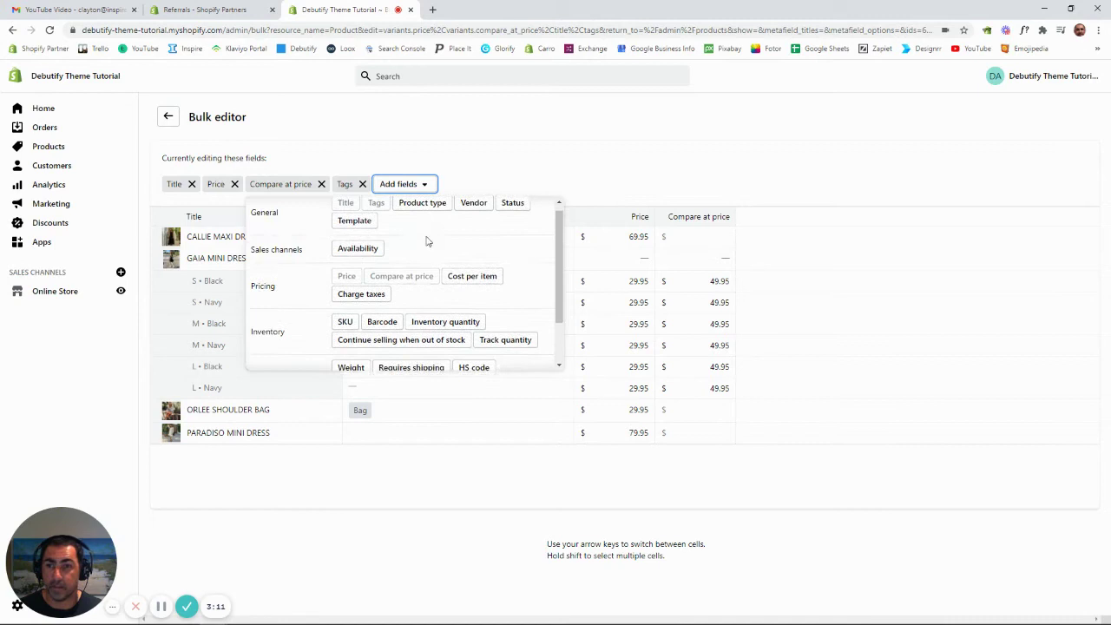
pyautogui.click(359, 254)
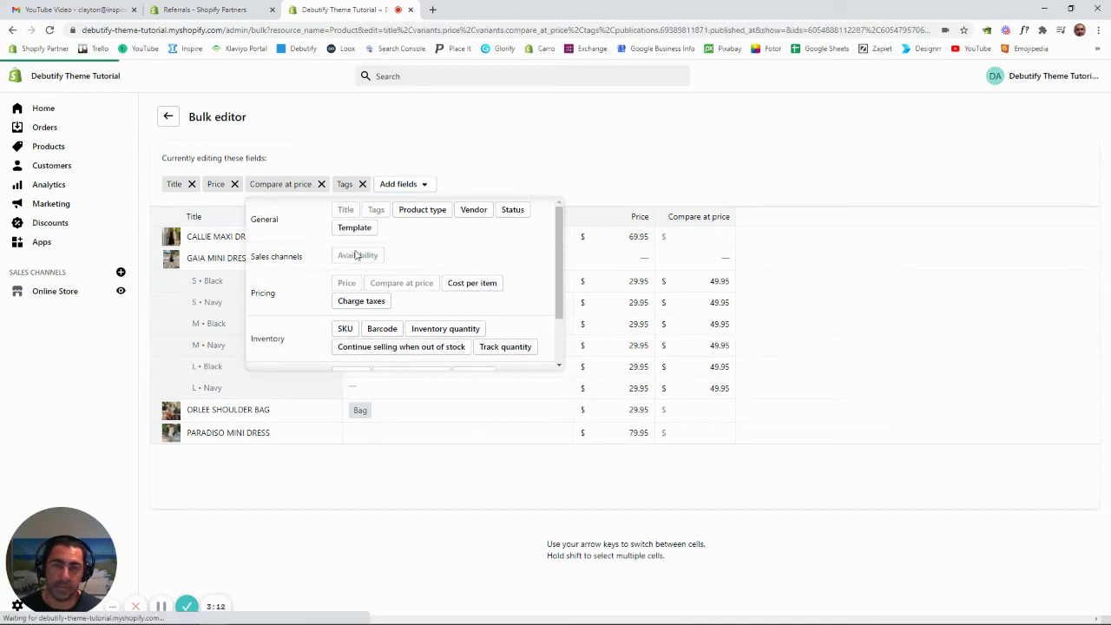
# Step: Add the Inventory quantity field to the bulk editor and remove the Tags field
pyautogui.click(408, 185)
pyautogui.click(465, 185)
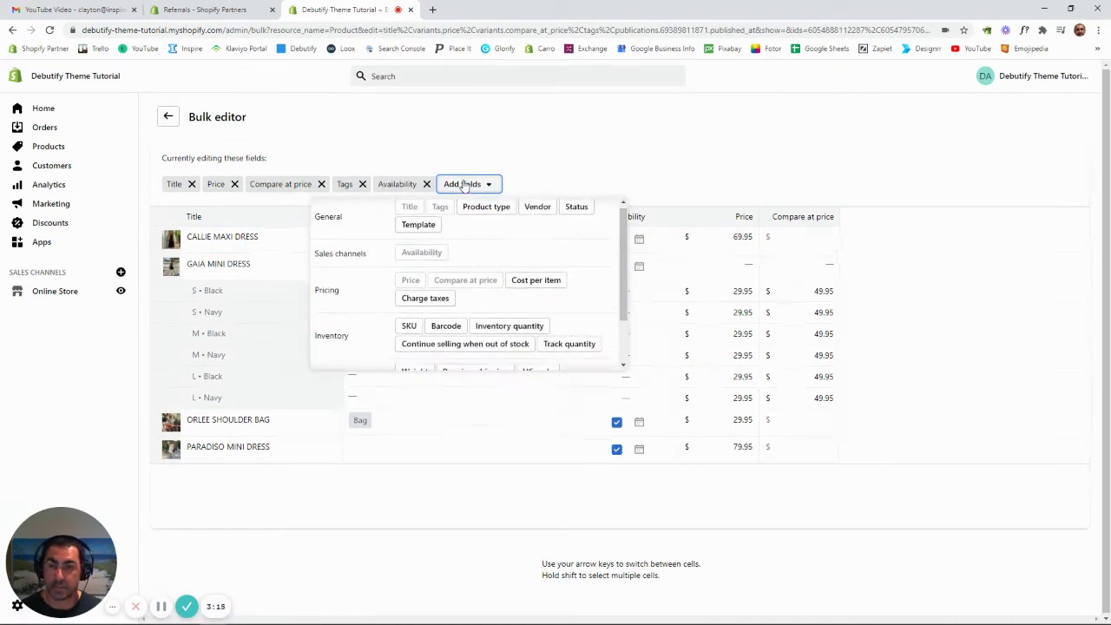
pyautogui.scroll(-1, 499, 274)
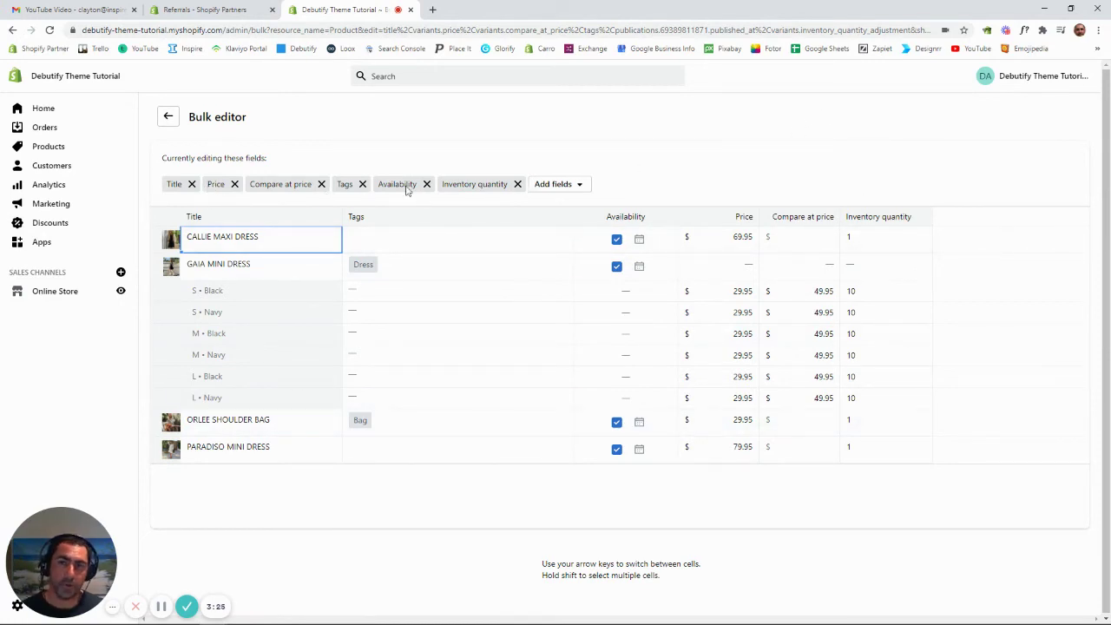
pyautogui.click(362, 183)
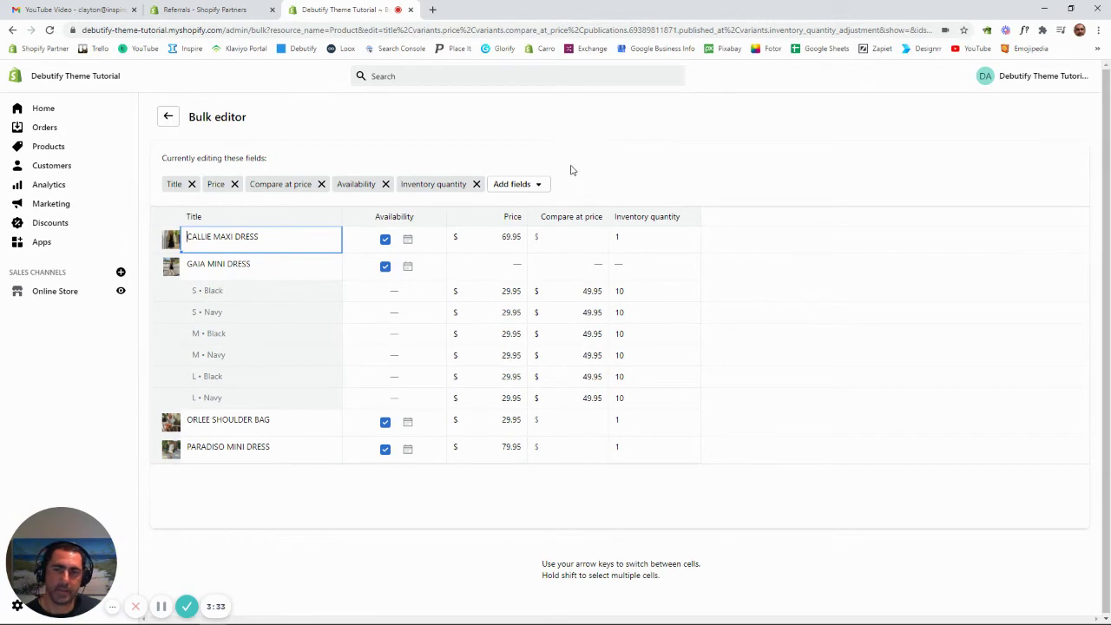
# Step: Set the price of CALLIE MAXI DRESS to 59.95 in the bulk editor
pyautogui.click(507, 242)
pyautogui.doubleClick(517, 242)
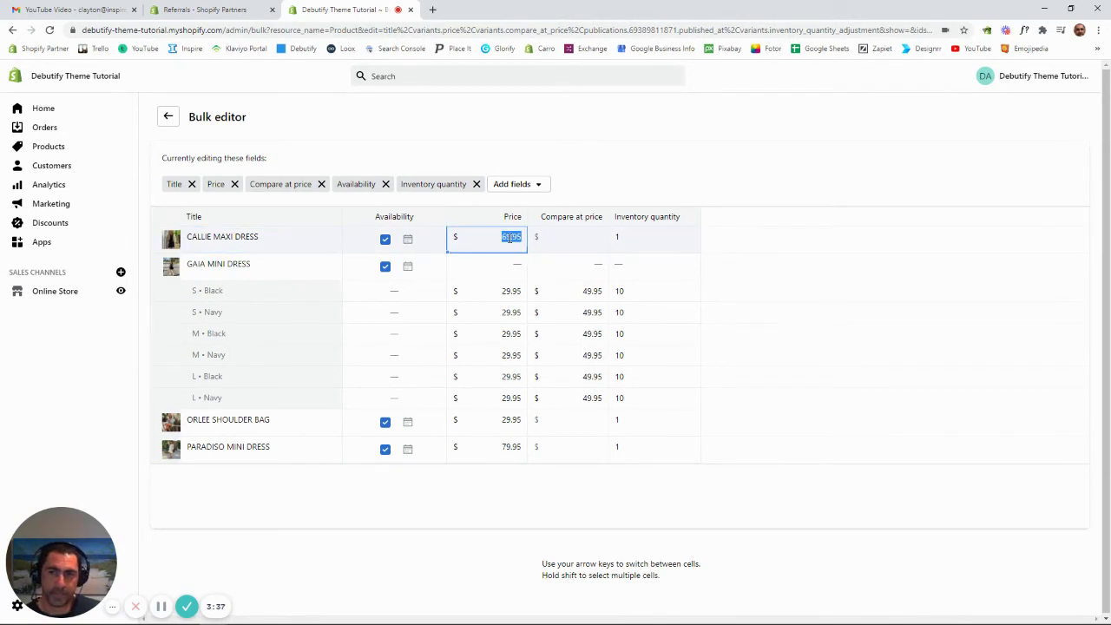
pyautogui.write('89.95')
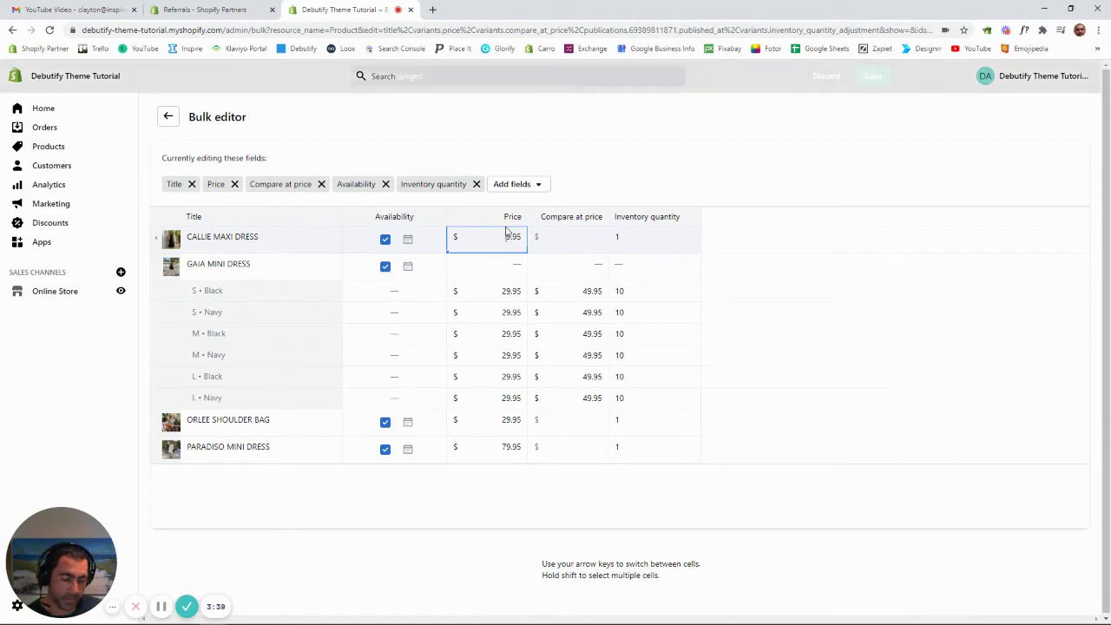
pyautogui.click(506, 233)
pyautogui.press('BackSpace')
pyautogui.write('5')
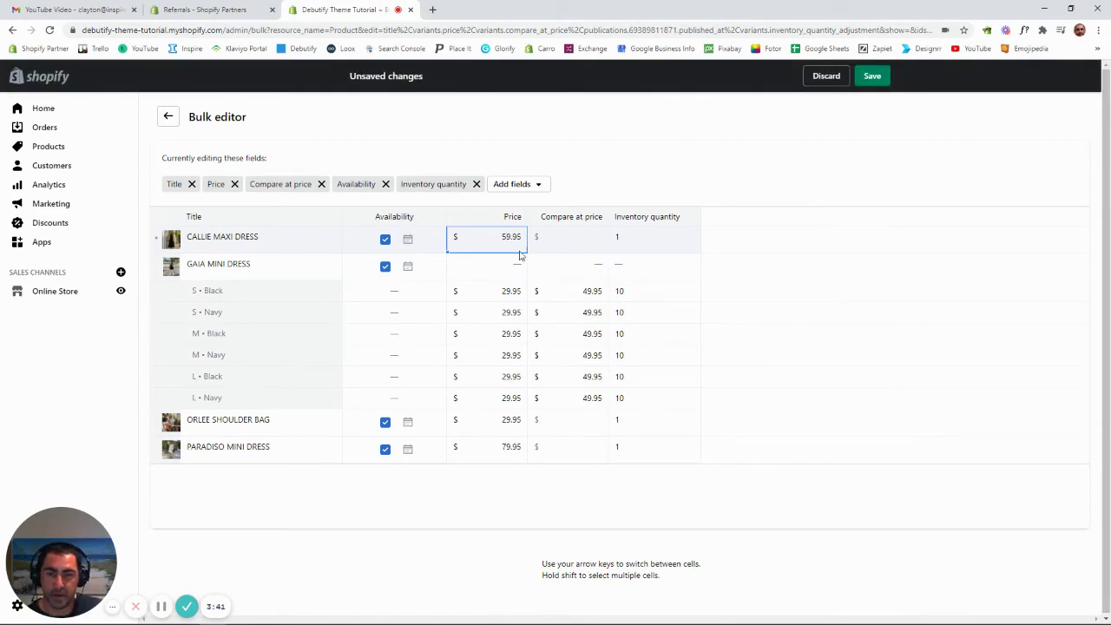
# Step: Toggle the availability of CALLIE MAXI DRESS off and back on, and save the bulk edits
pyautogui.click(386, 241)
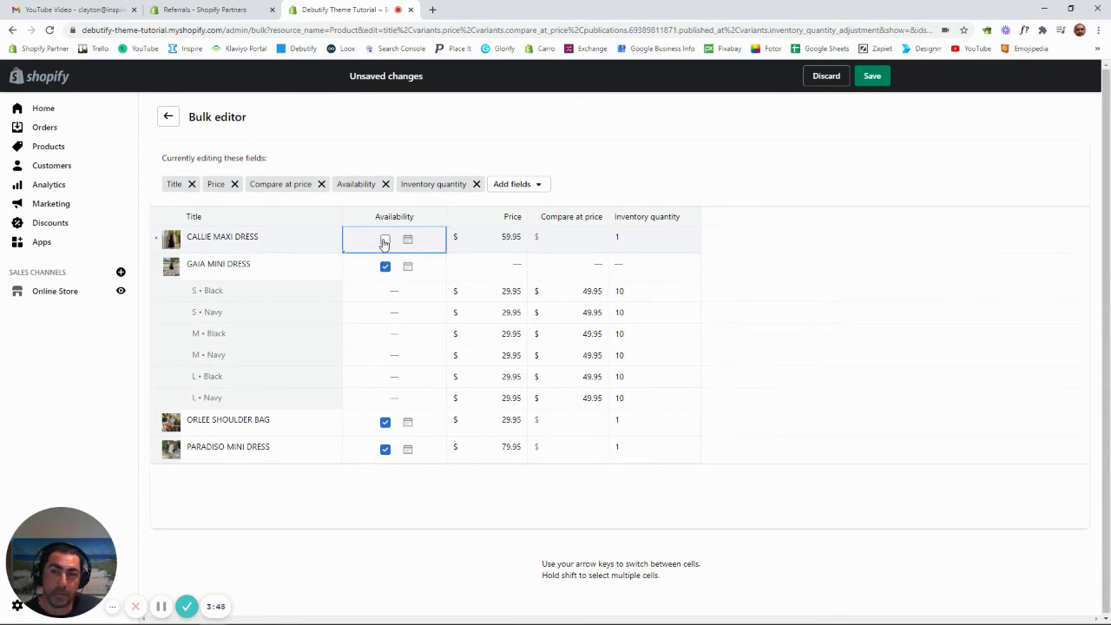
pyautogui.click(385, 240)
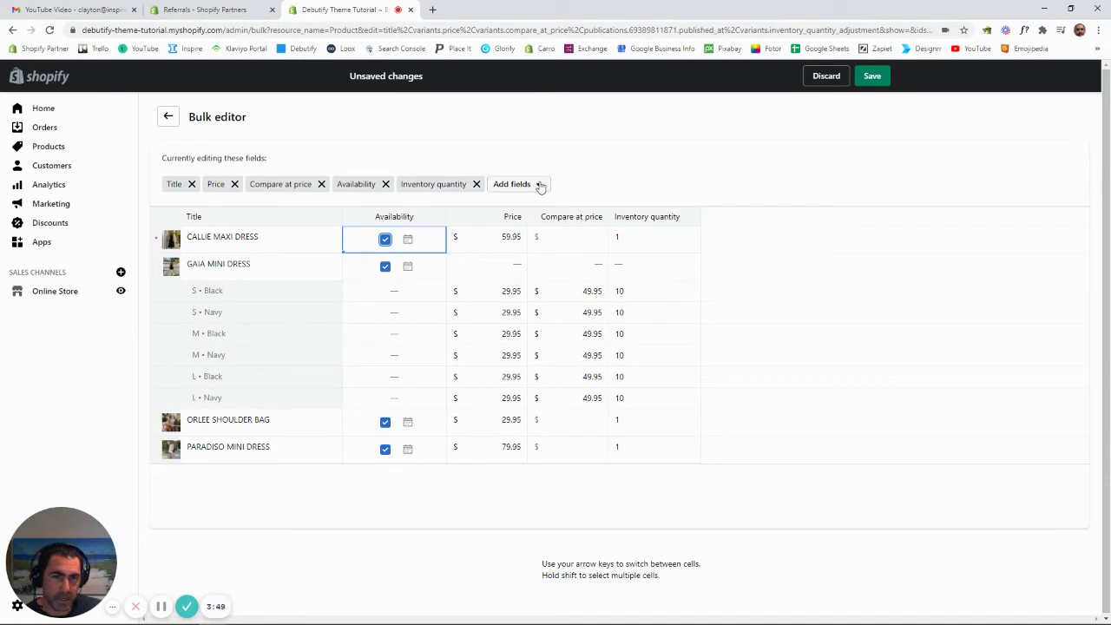
pyautogui.click(872, 76)
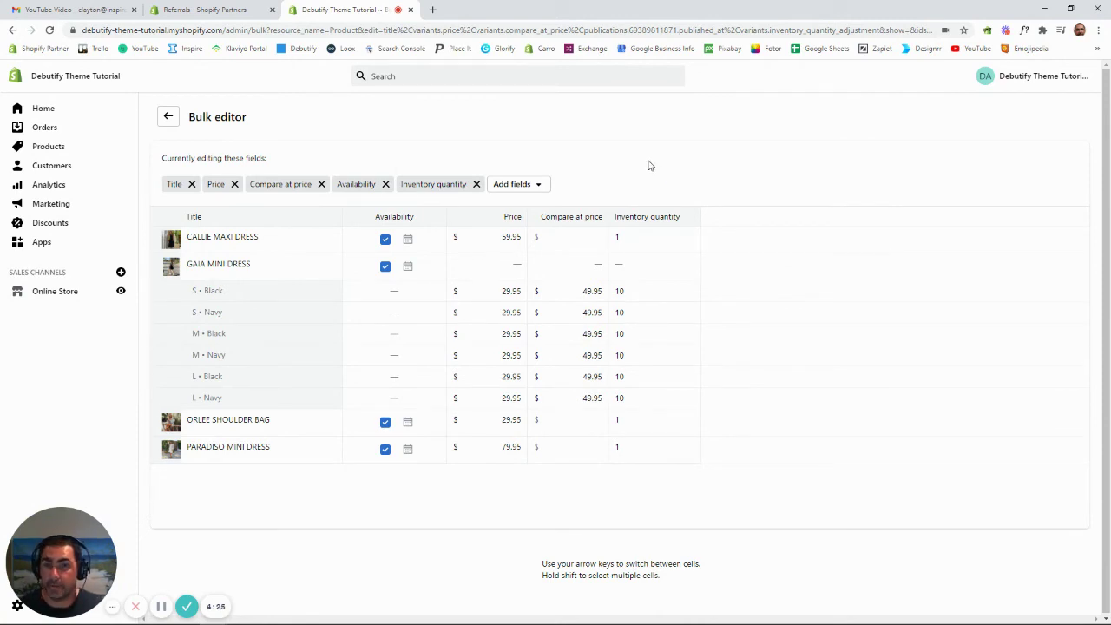
# Step: Review the additional fields offered by the bulk editor, from General and Pricing through Inventory, Shipping and SEO
pyautogui.click(538, 188)
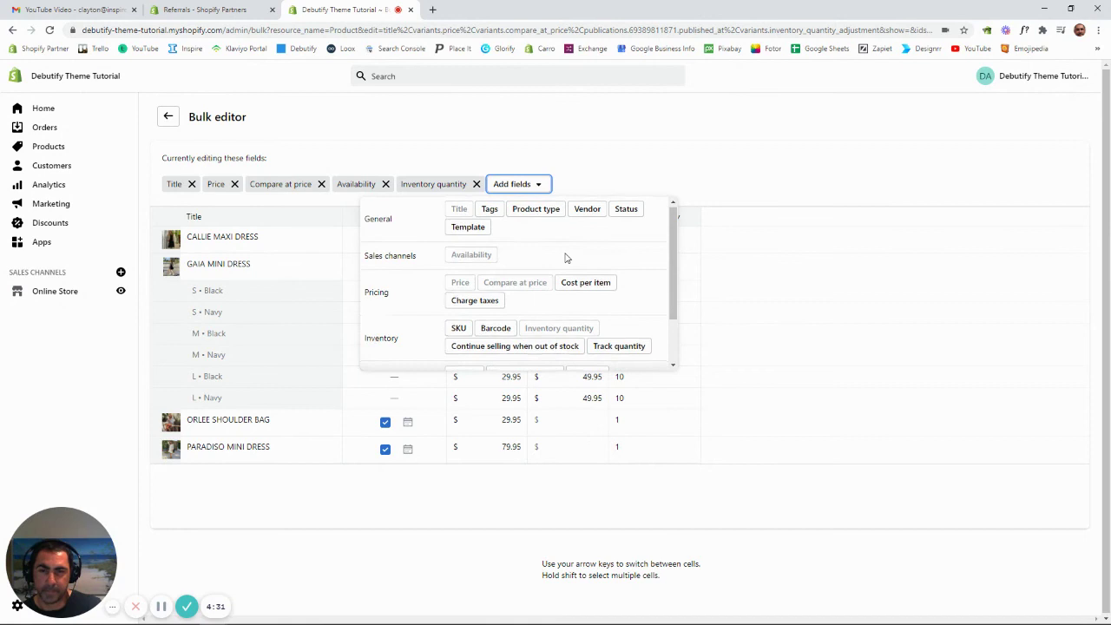
pyautogui.scroll(-1, 565, 256)
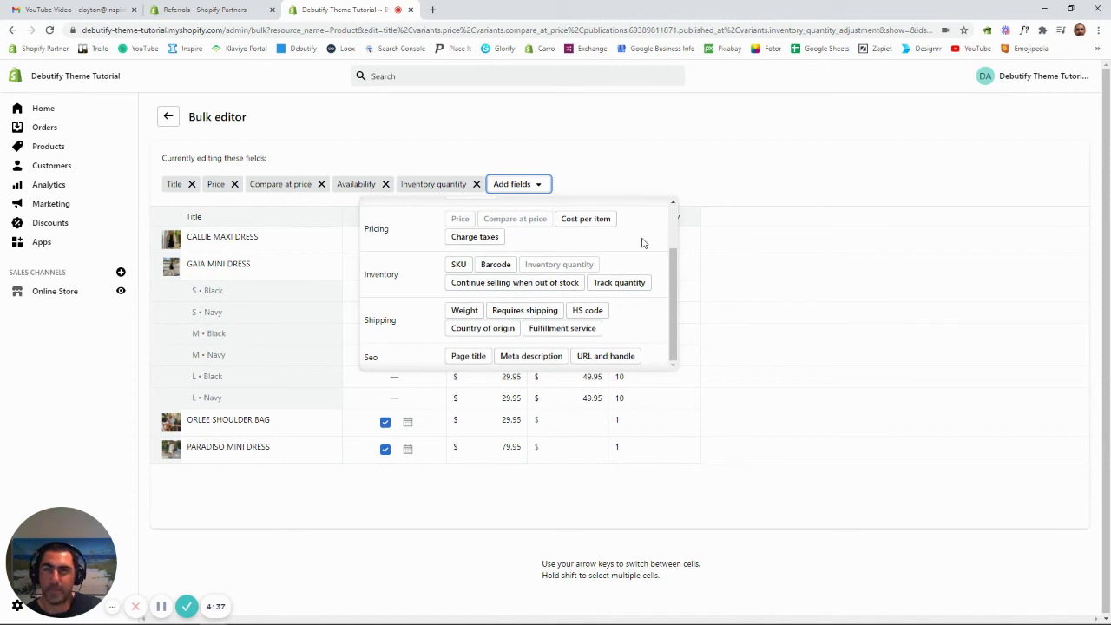
pyautogui.scroll(2, 643, 243)
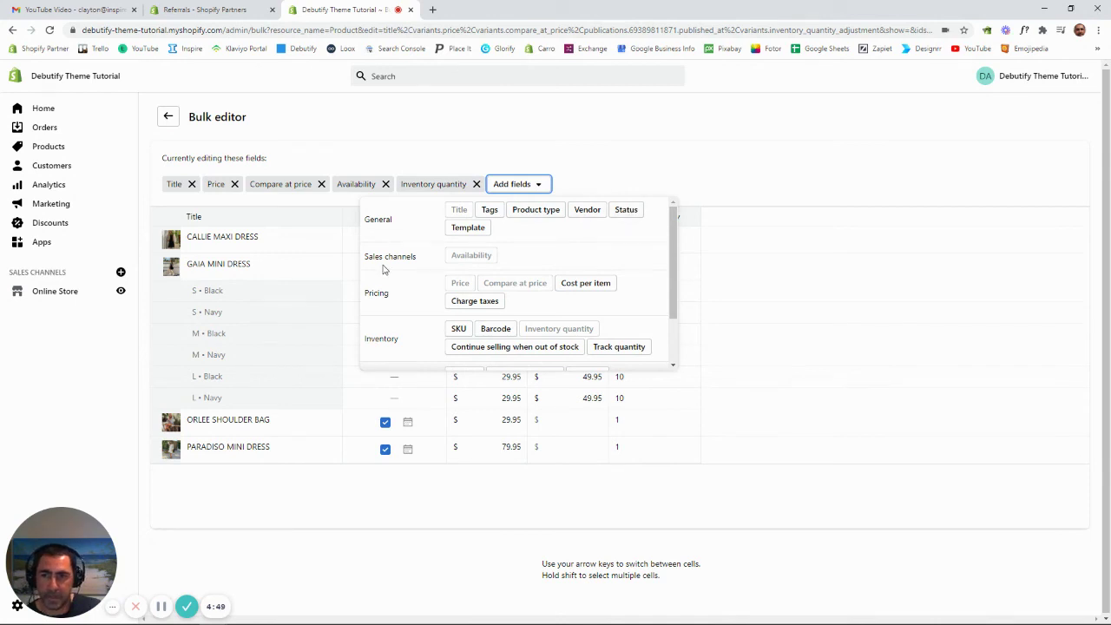
pyautogui.scroll(-1, 489, 260)
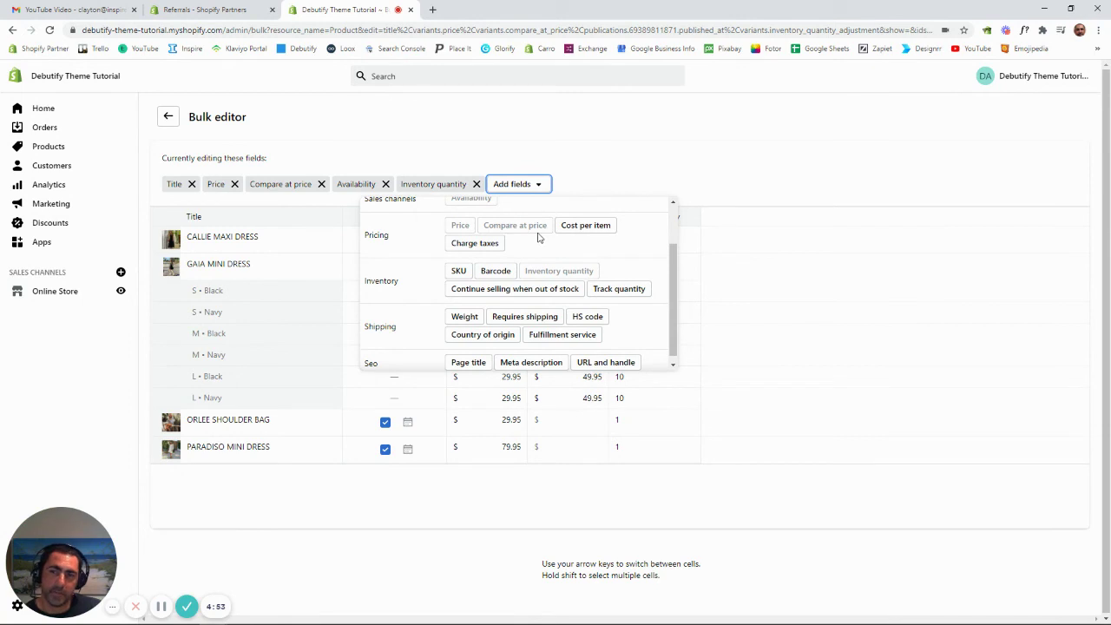
pyautogui.scroll(-1, 520, 247)
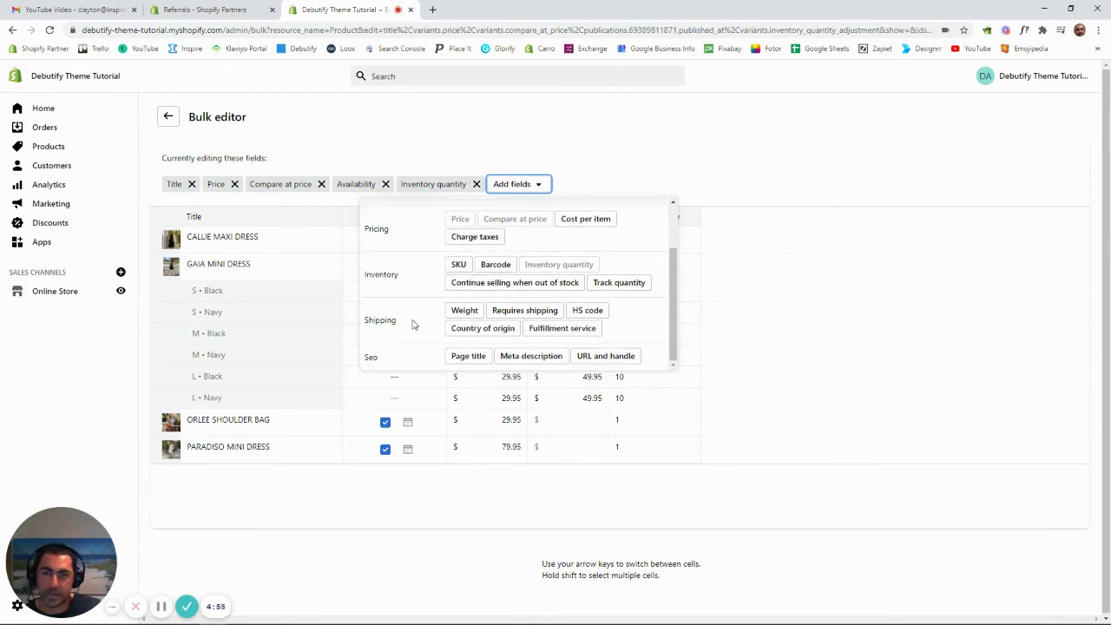
pyautogui.click(621, 158)
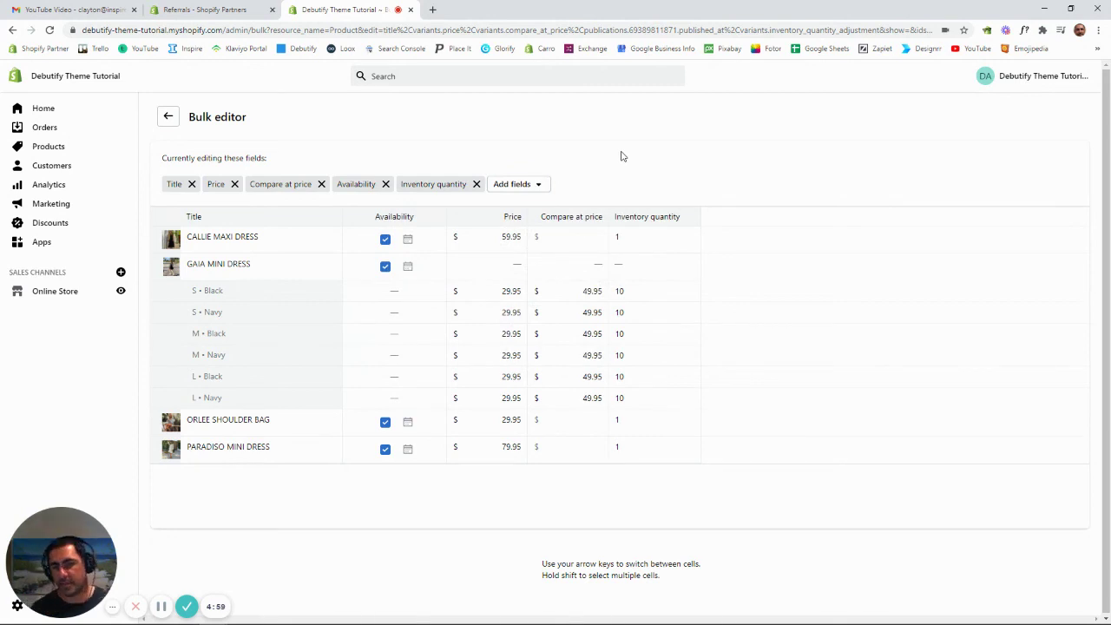